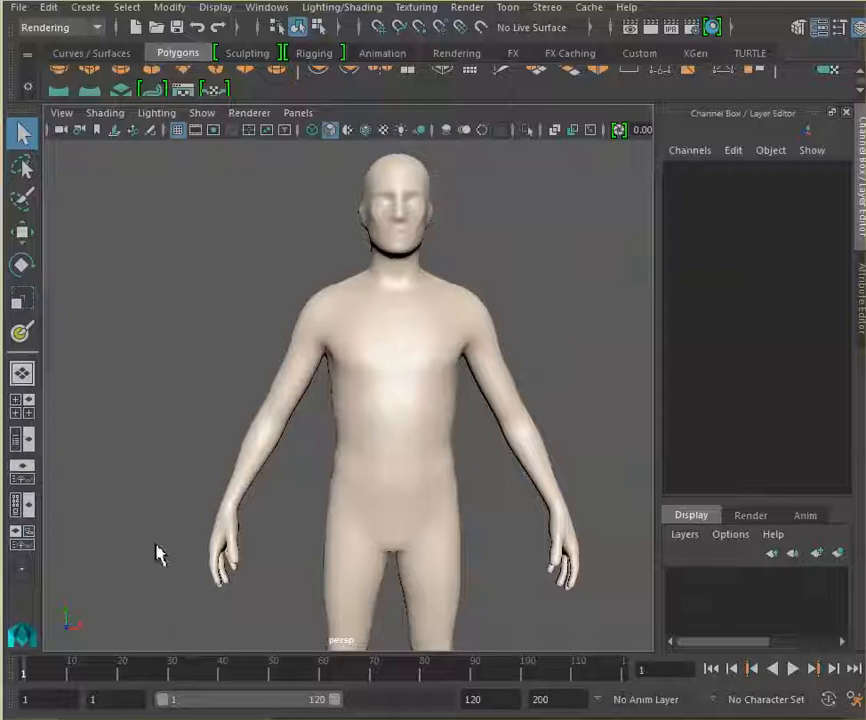
Start setting the project and create a folder named MayaPaintCharacter on the Desktop.
left_click(20, 12)
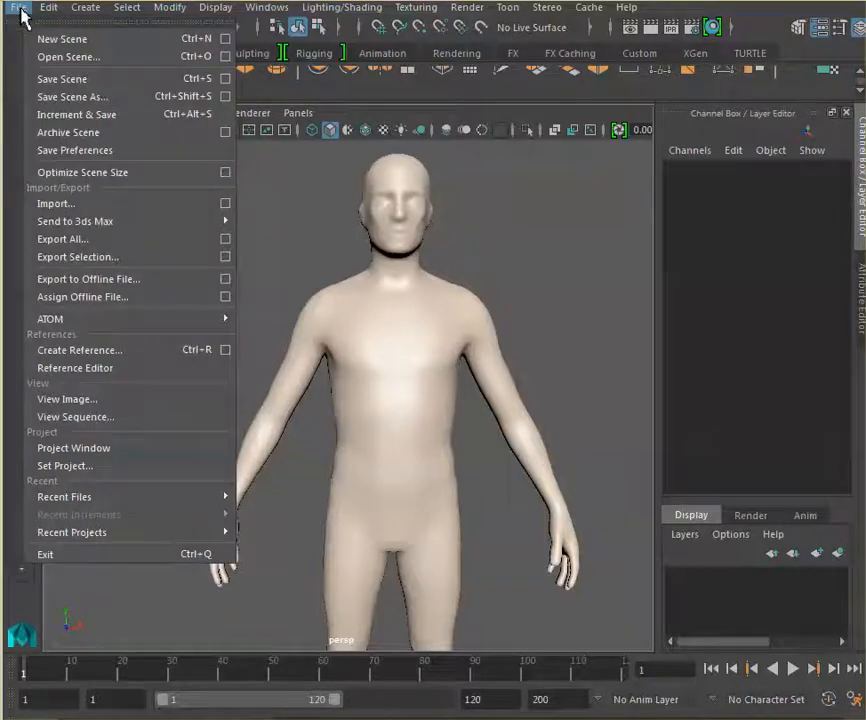
left_click(46, 466)
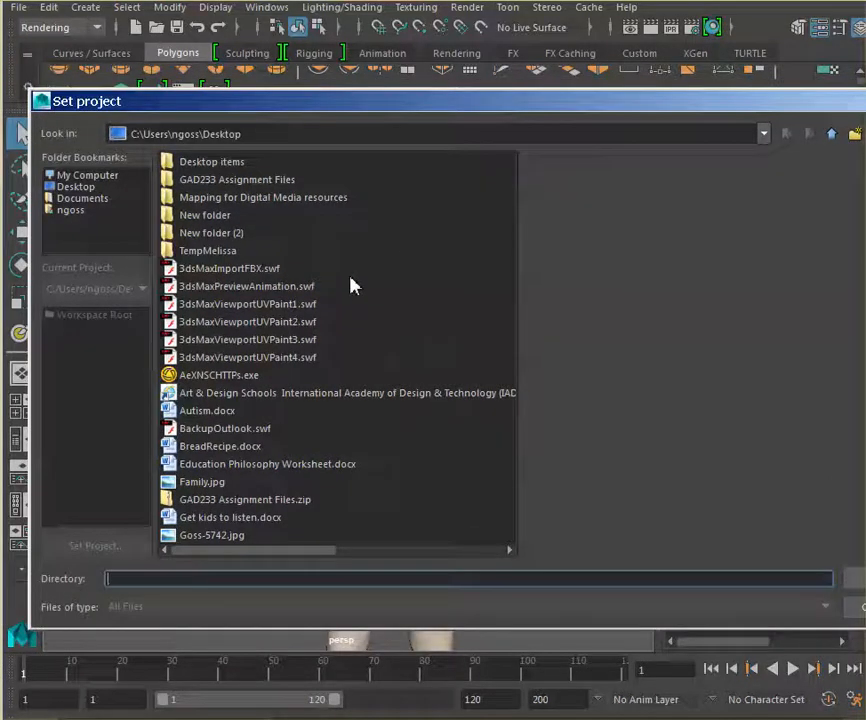
left_click_drag(406, 106, 388, 108)
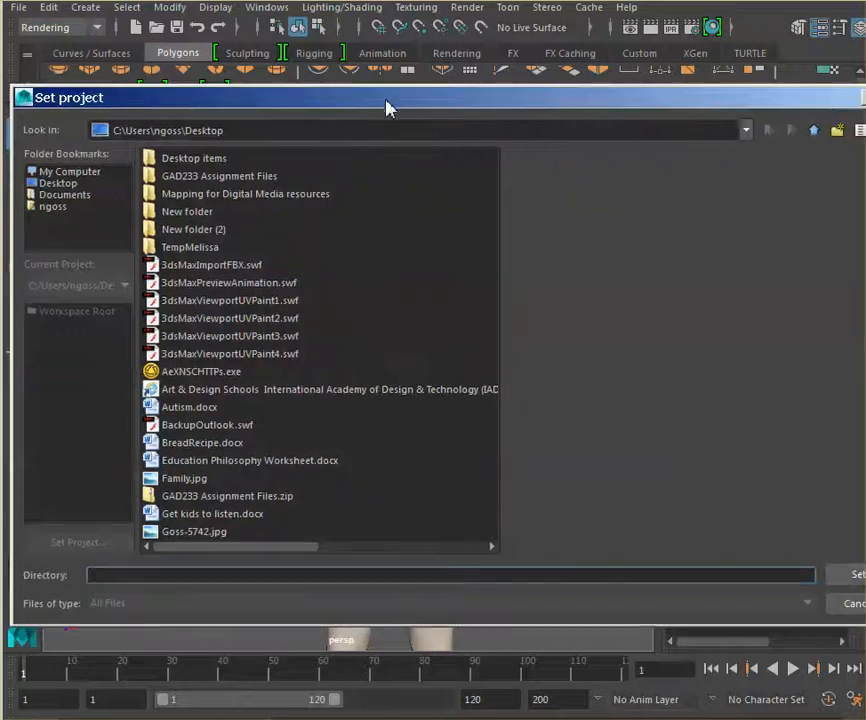
left_click(840, 134)
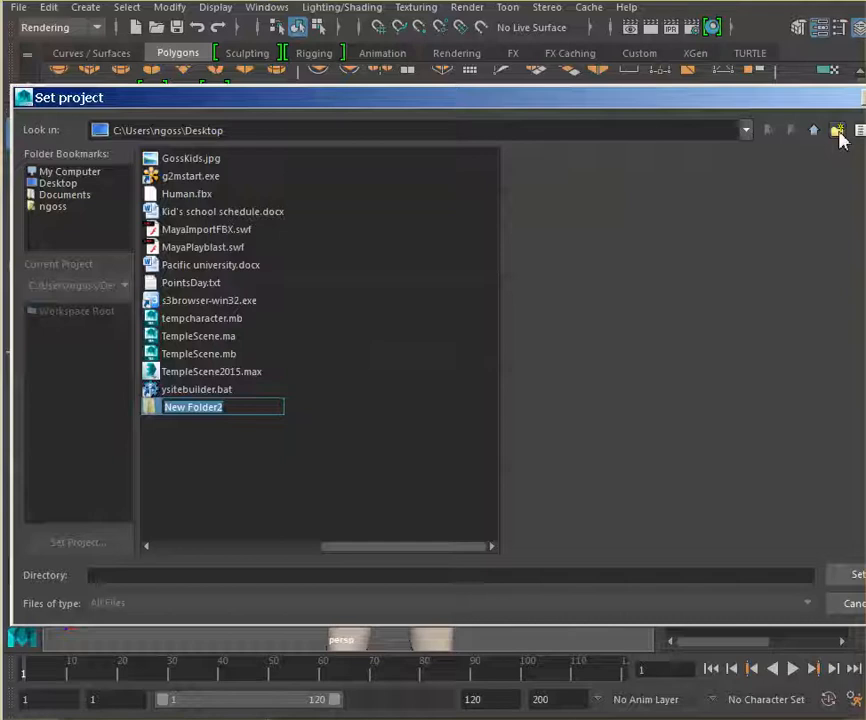
type("MayaPai")
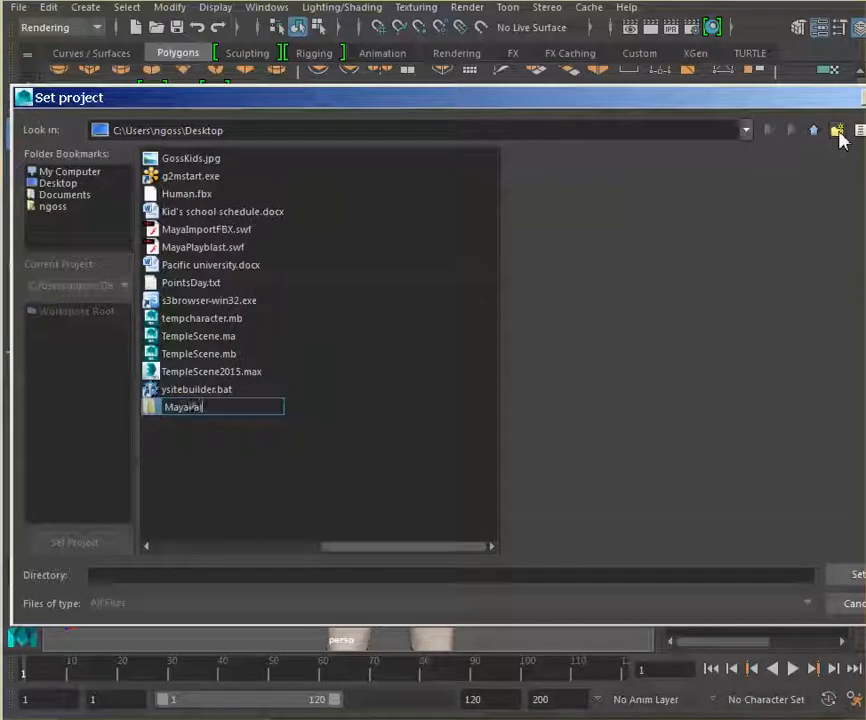
type("ntCharacter")
left_click(377, 452)
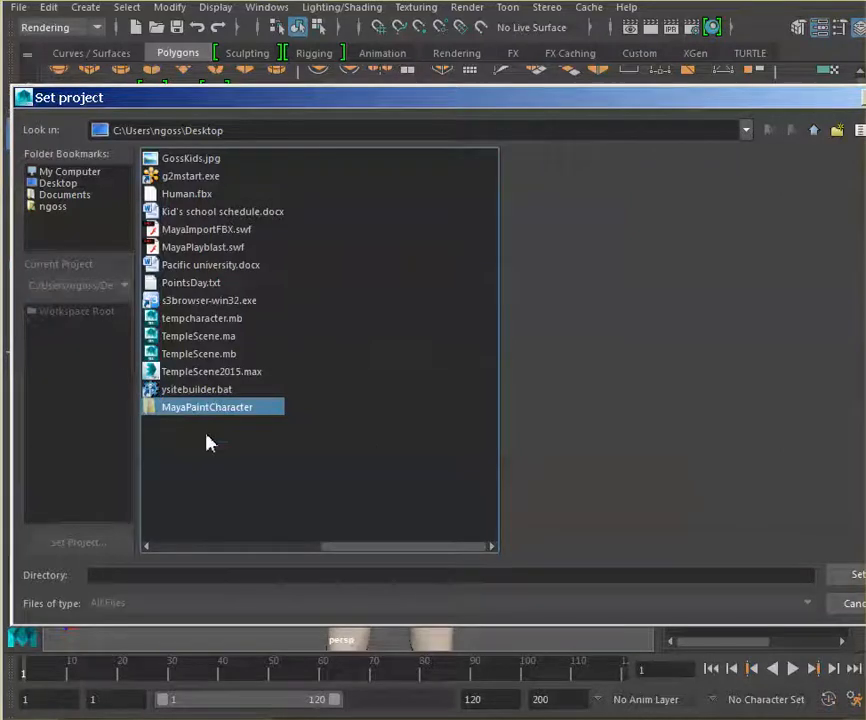
Set the MayaPaintCharacter folder as the current project and create a default workspace in it.
left_click(836, 574)
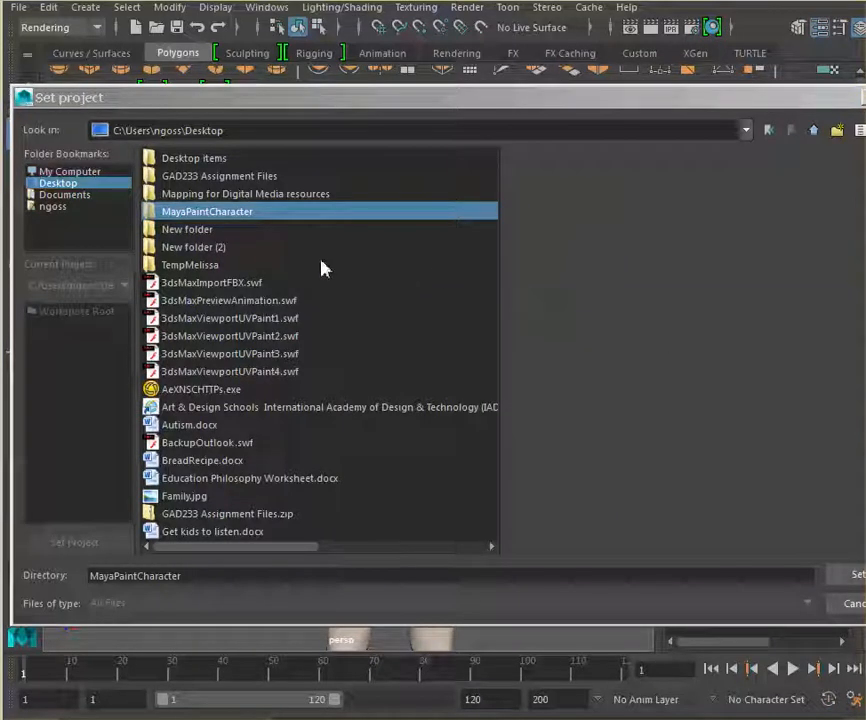
double_click(238, 216)
left_click(838, 578)
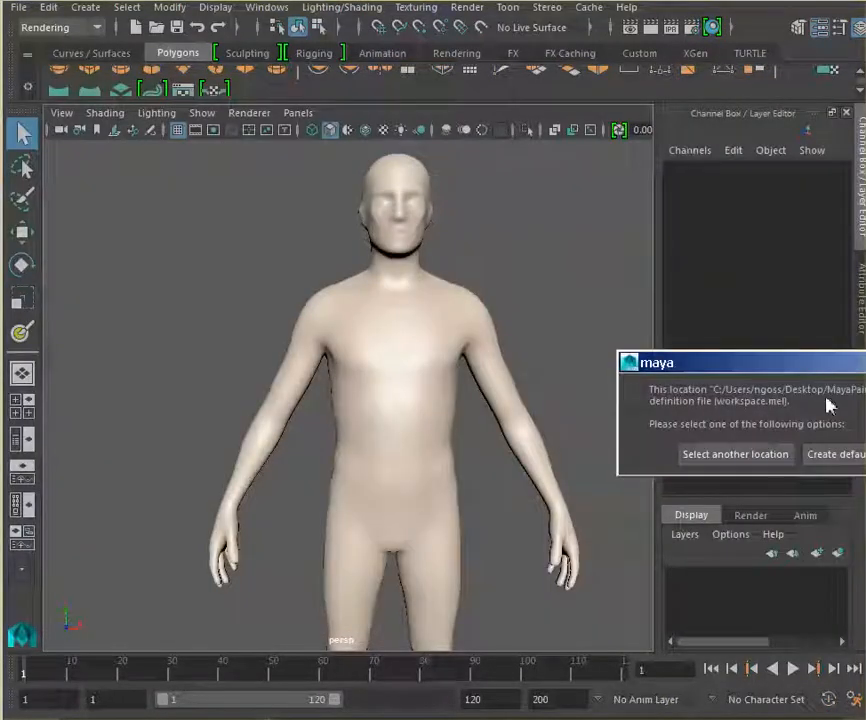
left_click_drag(812, 363, 630, 319)
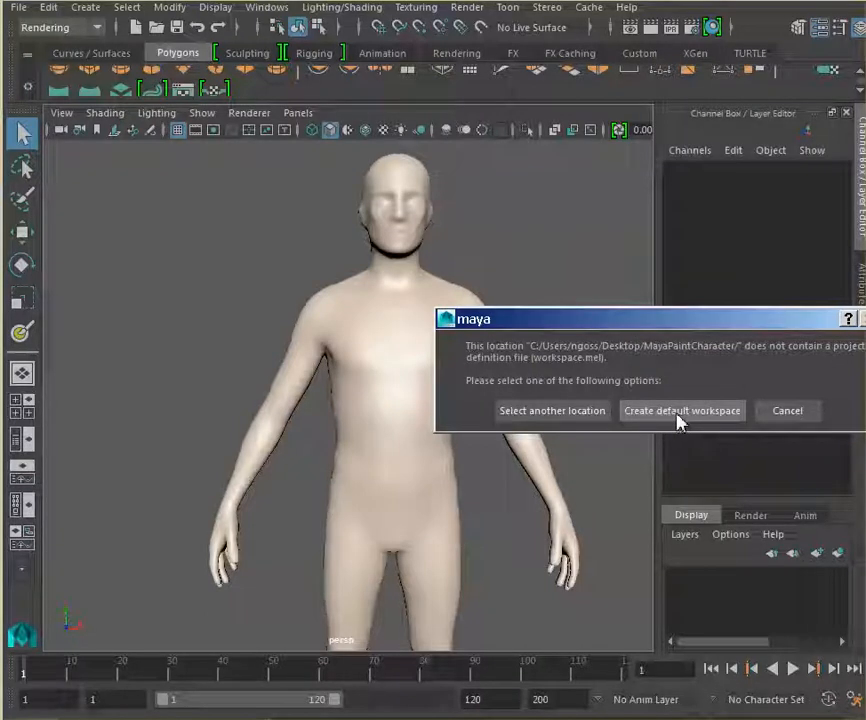
left_click(678, 421)
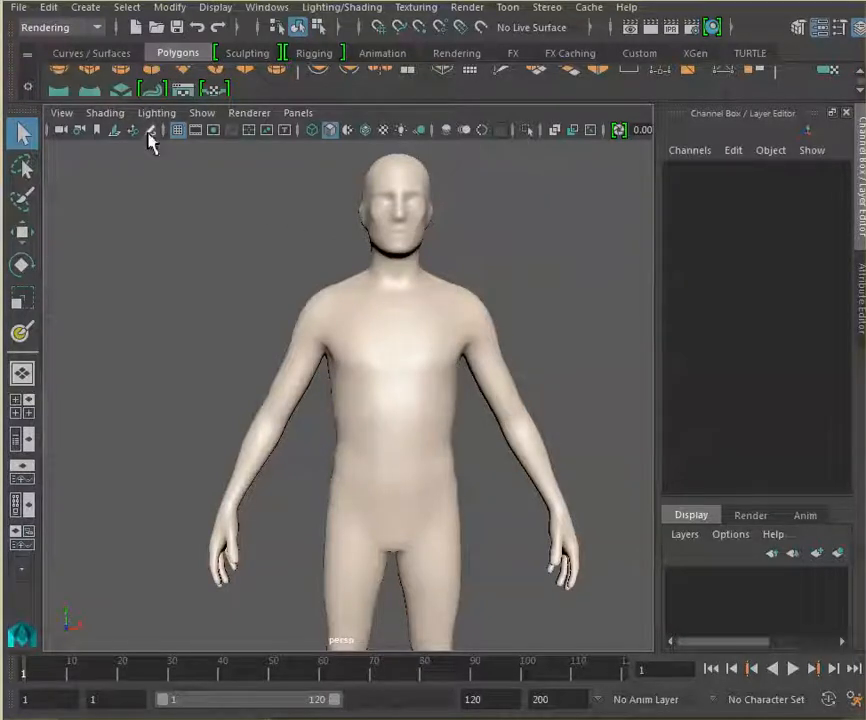
Save the scene as a Maya Binary file named CharacterPaint in the MayaPaintCharacter folder, accepting the student version notice.
left_click(19, 8)
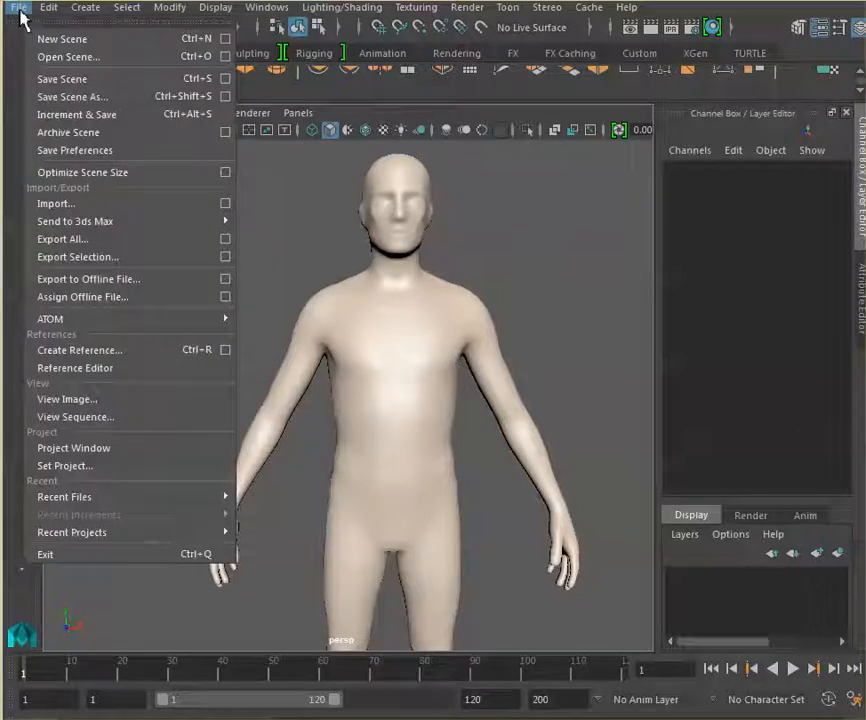
left_click(62, 97)
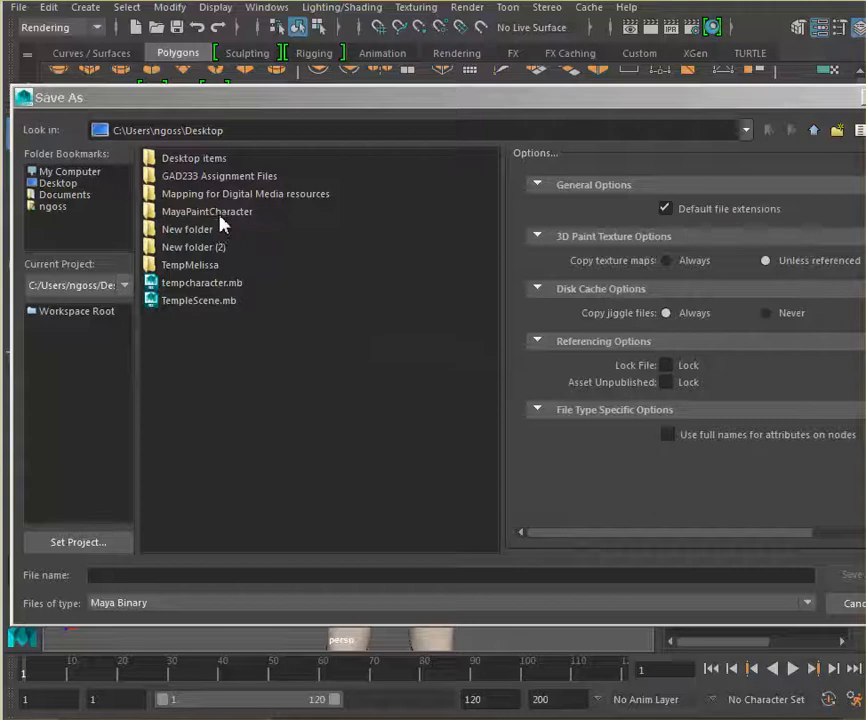
left_click(218, 213)
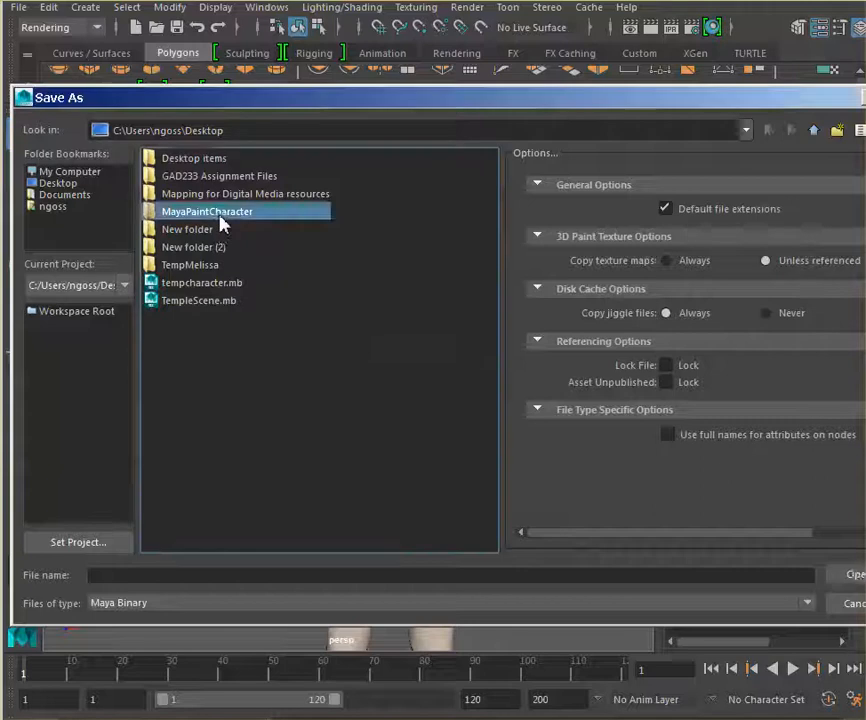
double_click(220, 222)
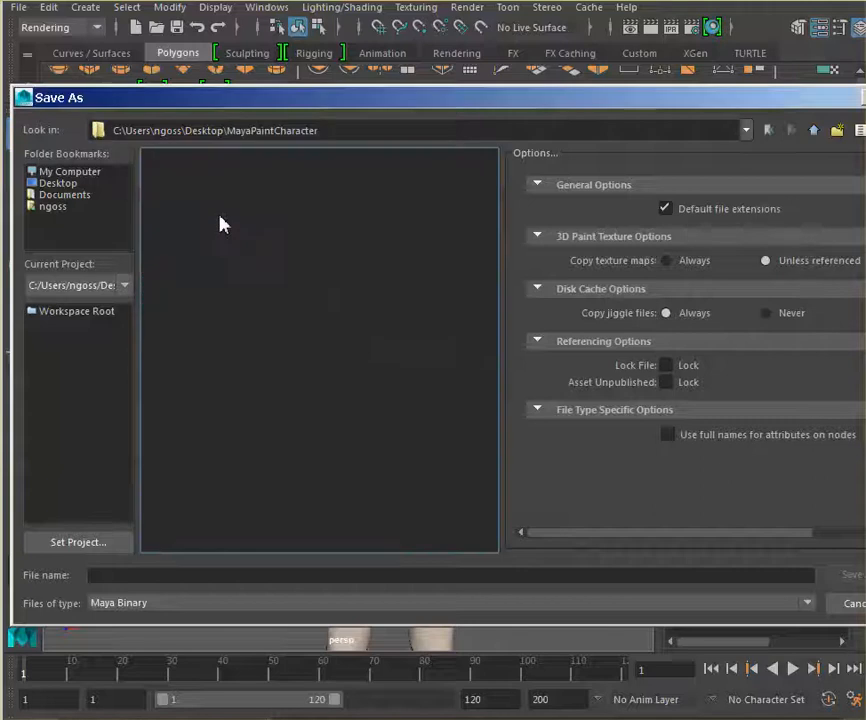
left_click(622, 572)
type("Ch")
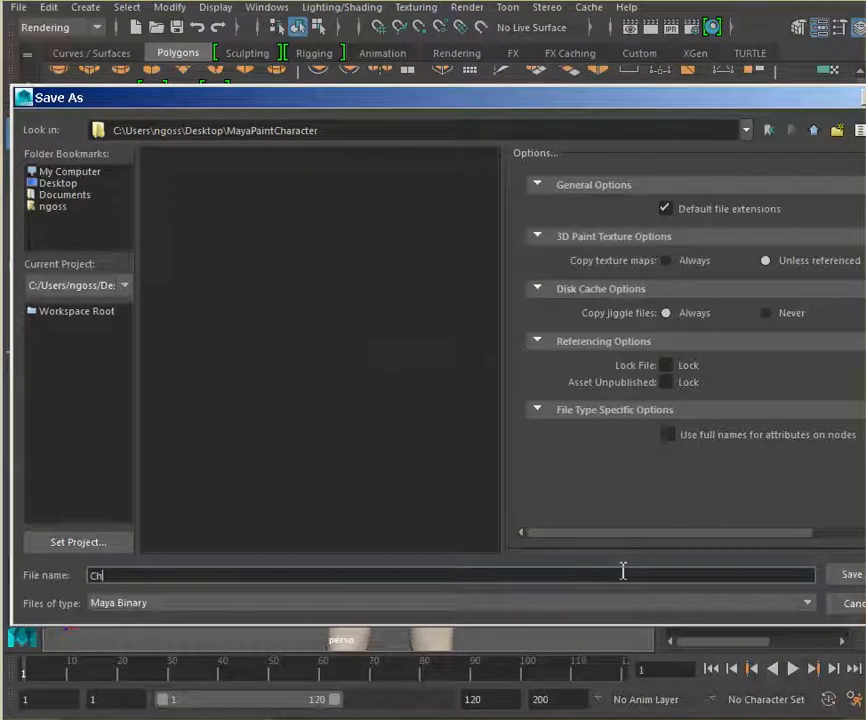
type("aracterPaint")
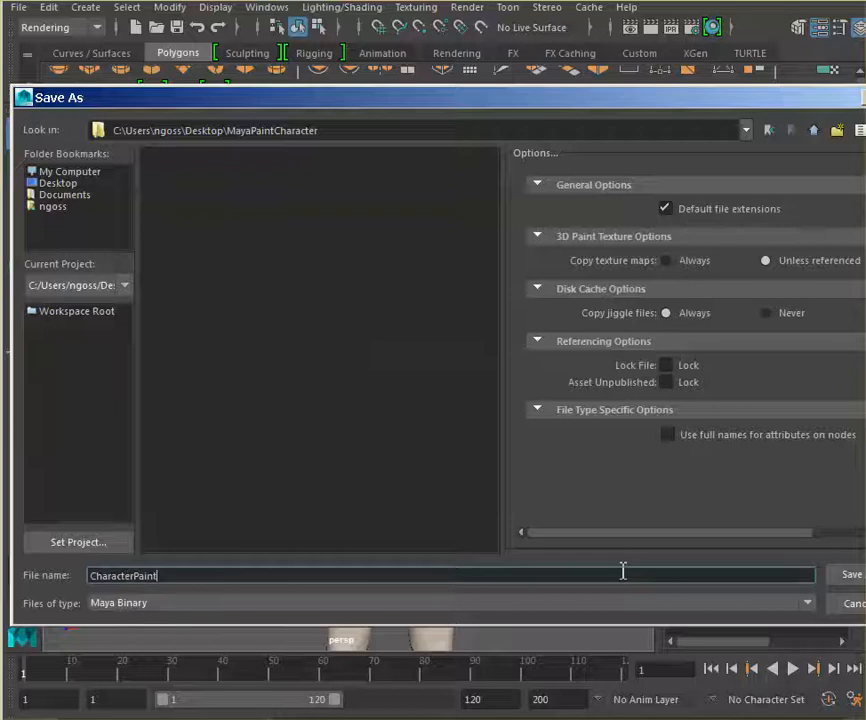
key("Return")
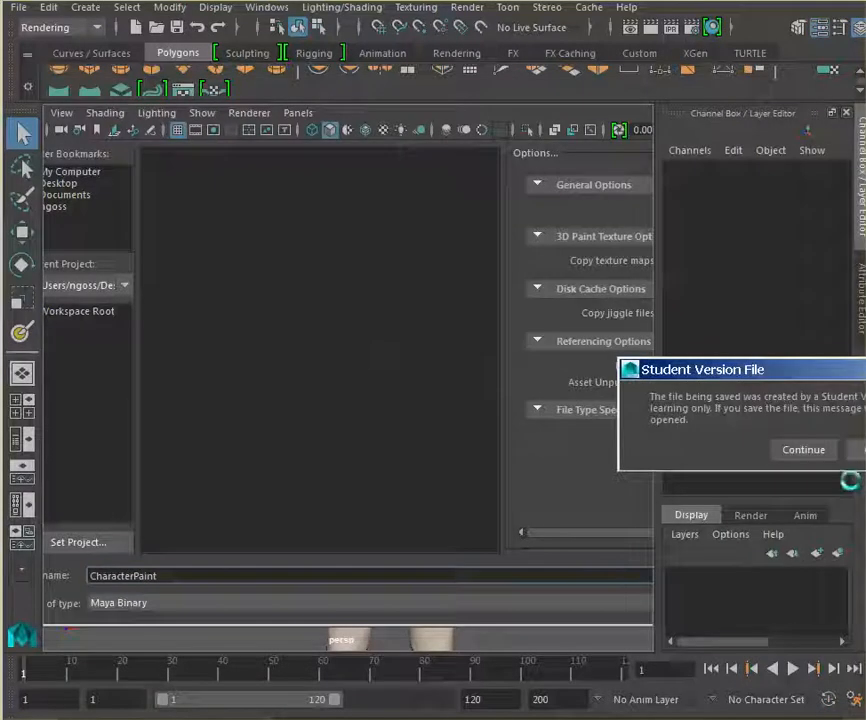
left_click(804, 450)
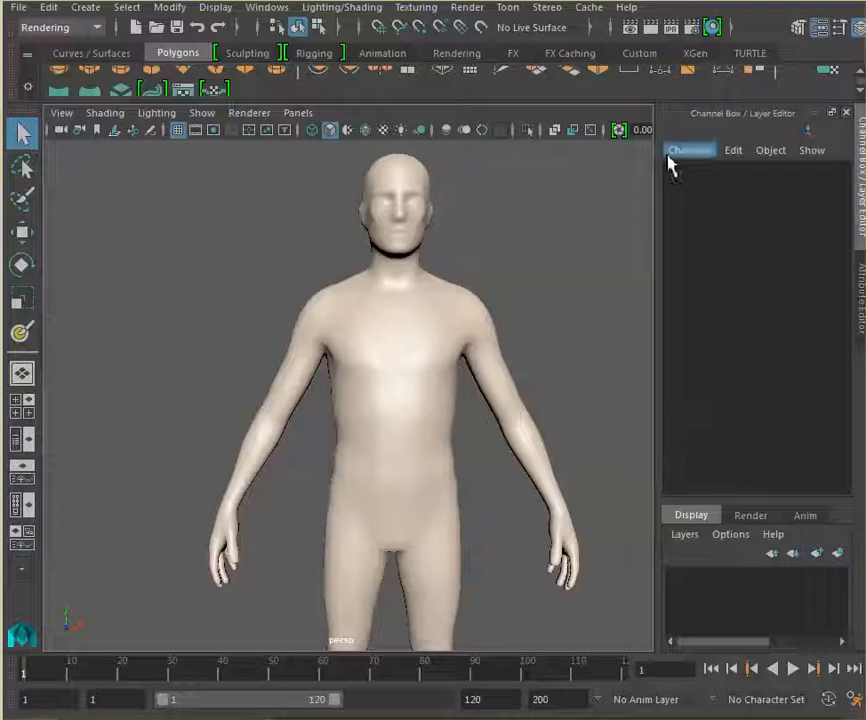
Switch to the desktop, inspect the contents of the MayaPaintCharacter folder in Windows Explorer, and close it to return to Maya.
left_click_drag(645, 0, 648, 150)
double_click(366, 22)
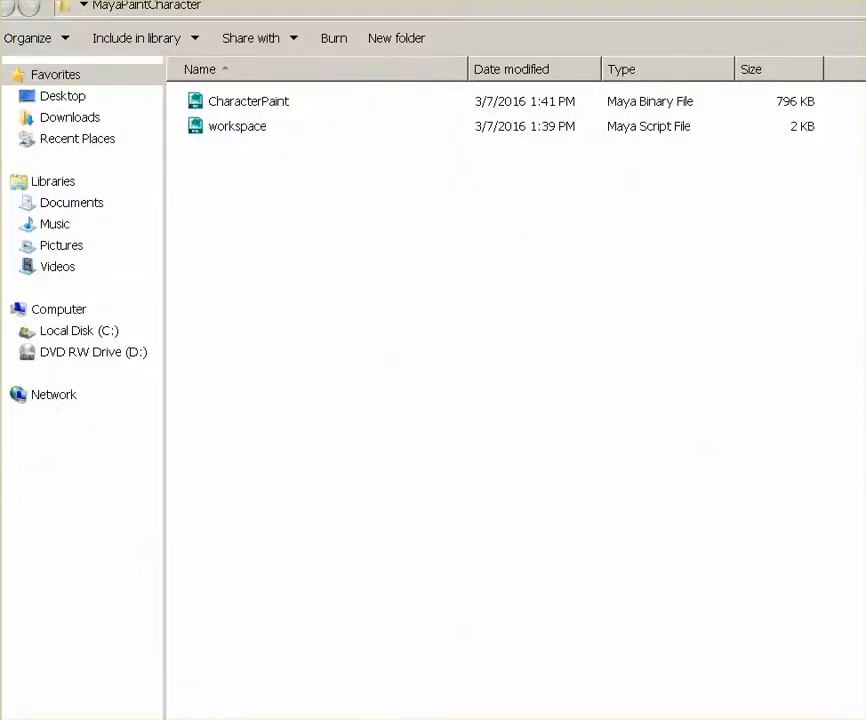
key("alt+F4")
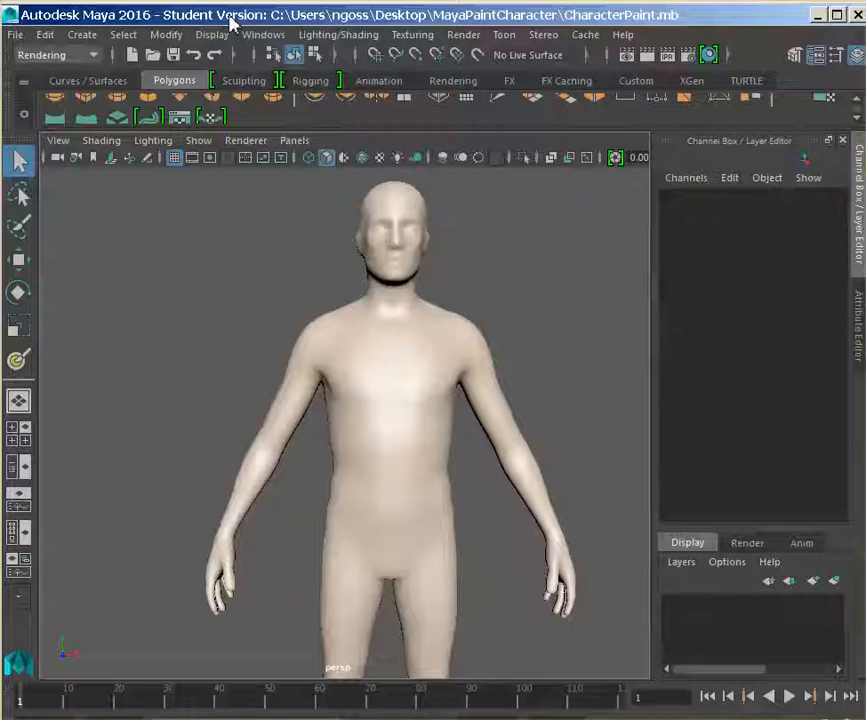
Use the Rendering menu set, activate the 3D Paint Tool and open its tool settings.
left_click(78, 52)
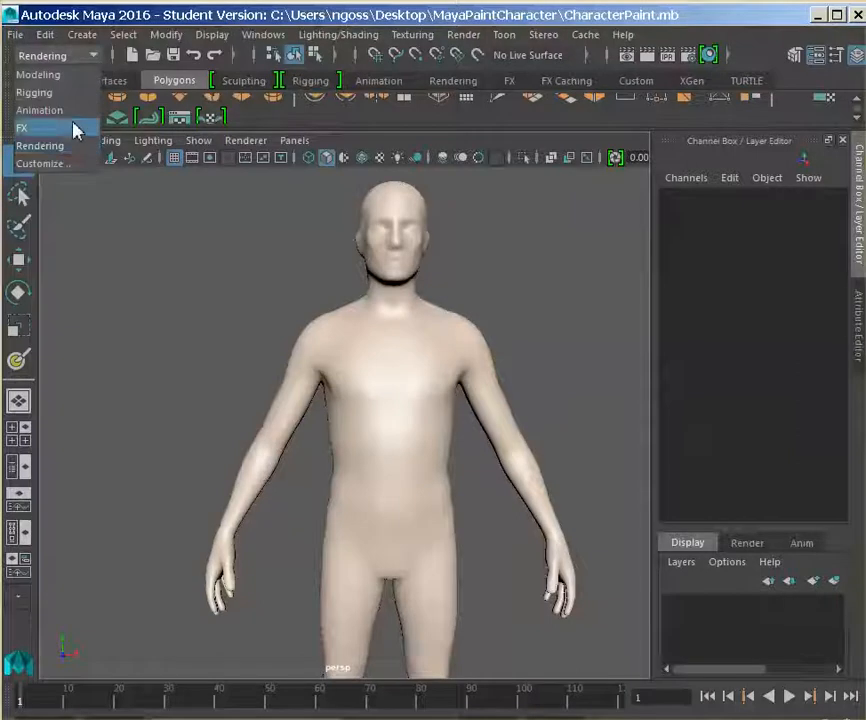
left_click(74, 149)
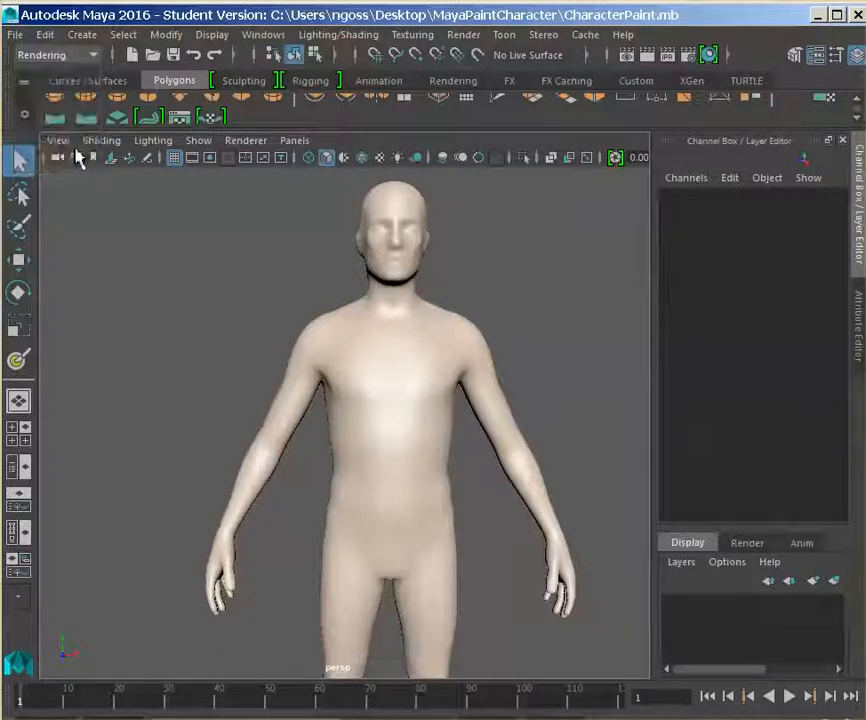
left_click(411, 36)
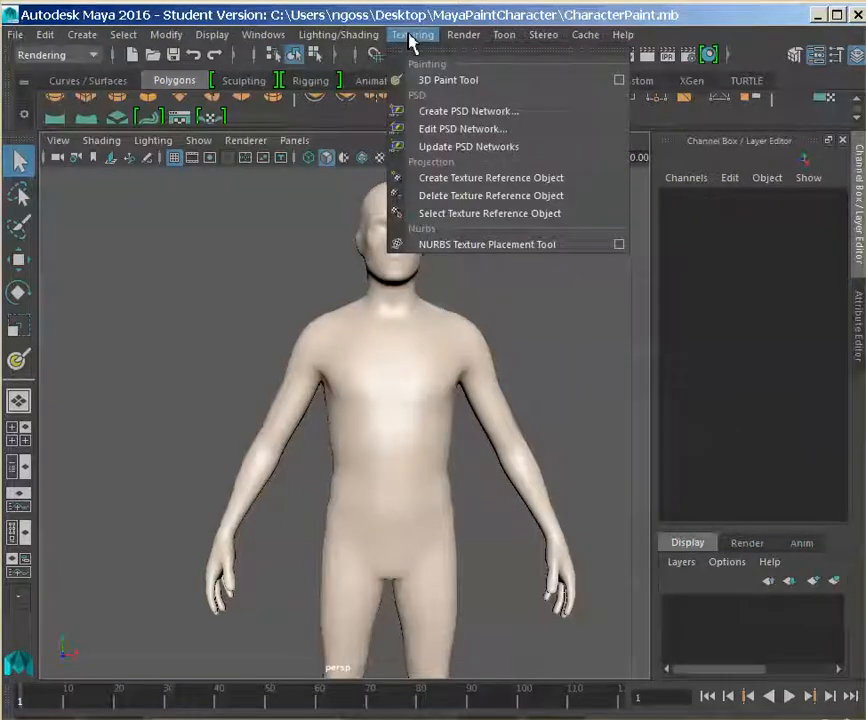
left_click(421, 84)
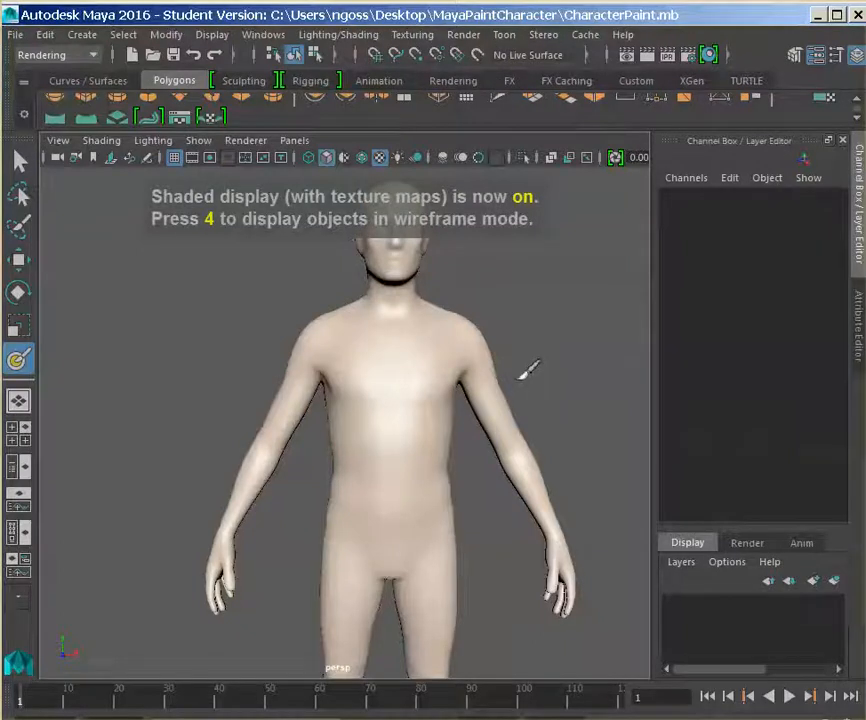
left_click(466, 36)
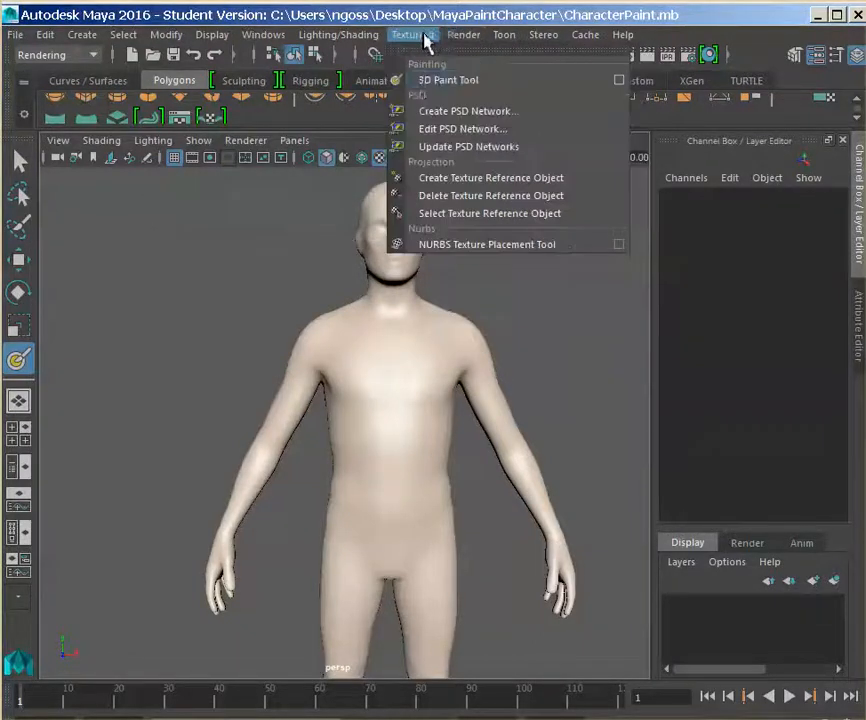
left_click(618, 81)
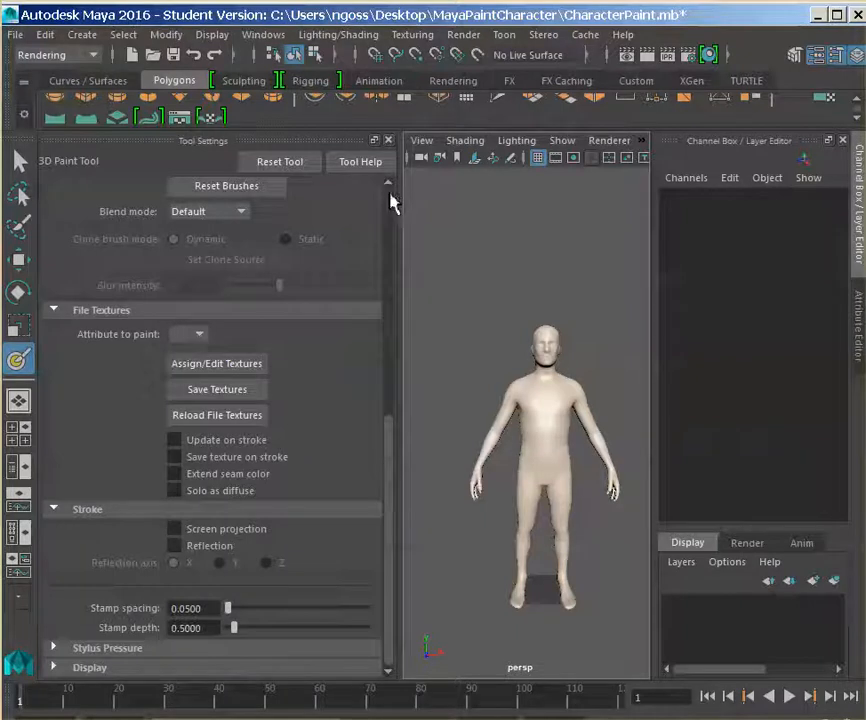
Open the Assign/Edit File Textures options from the 3D Paint Tool's file texture settings.
scroll(392, 199, "up", 5)
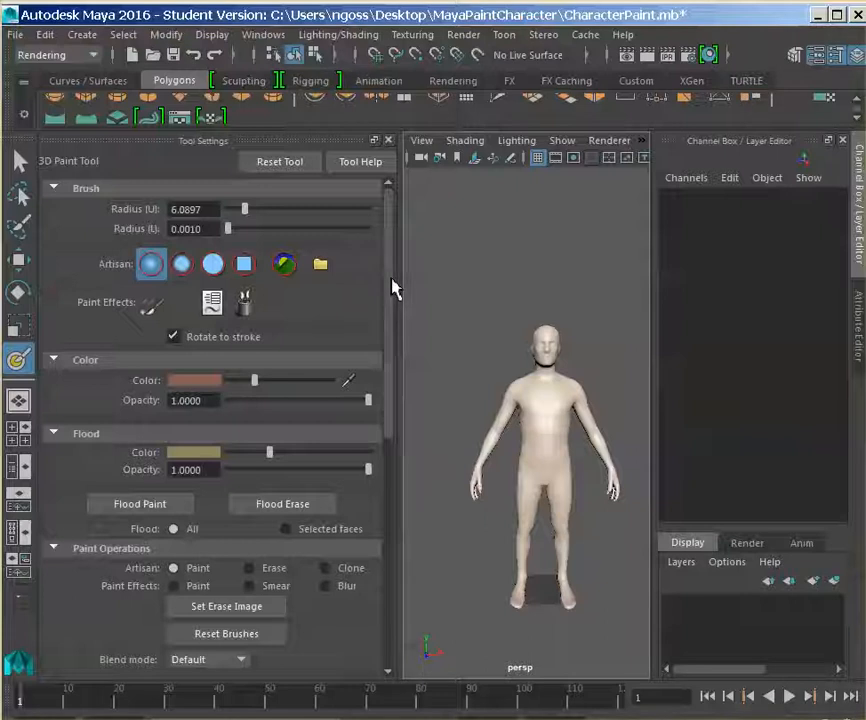
mouse_move(392, 272)
left_mouse_down()
mouse_move(391, 492)
mouse_move(390, 477)
left_mouse_up()
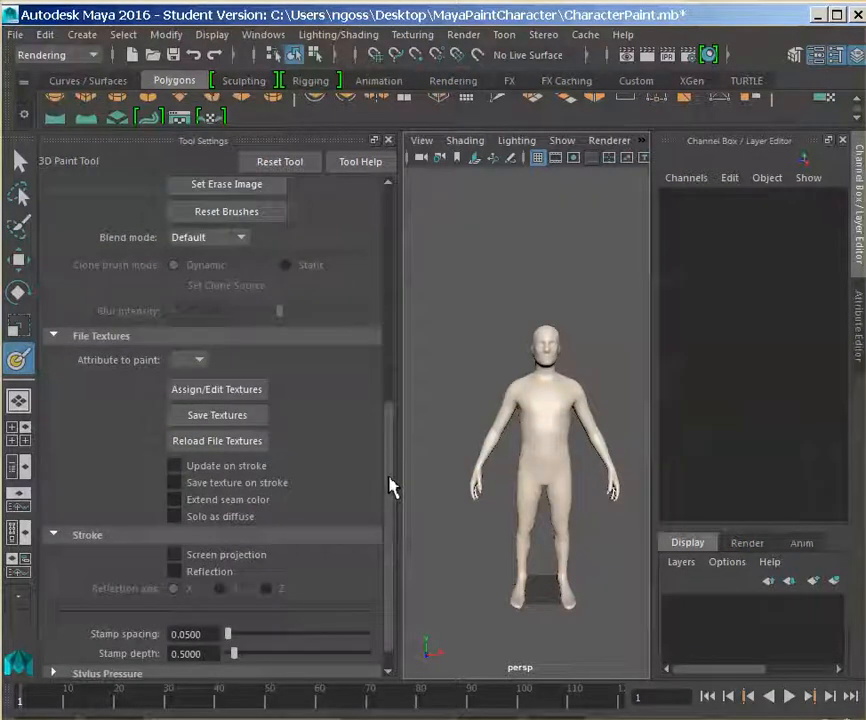
left_click(220, 392)
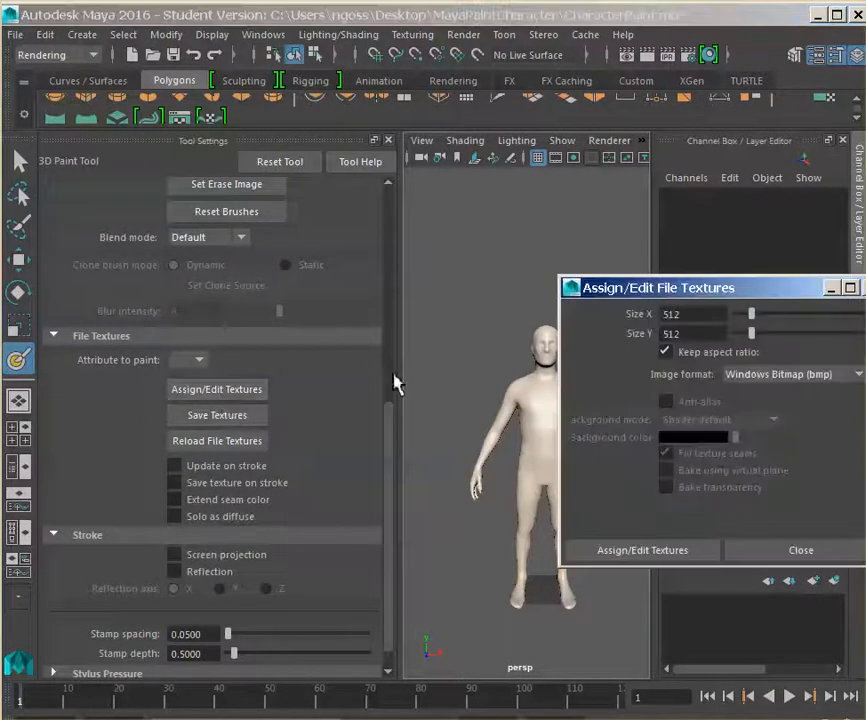
left_click_drag(756, 290, 659, 291)
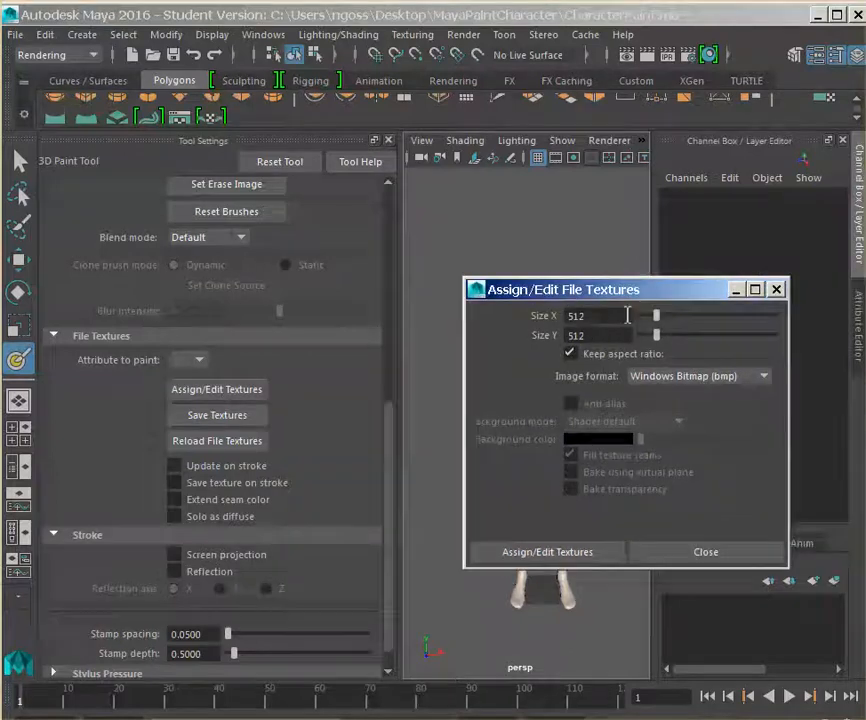
Try to assign file textures sized 512 by 512 in Windows Bitmap (bmp) format with the aspect ratio kept.
double_click(600, 316)
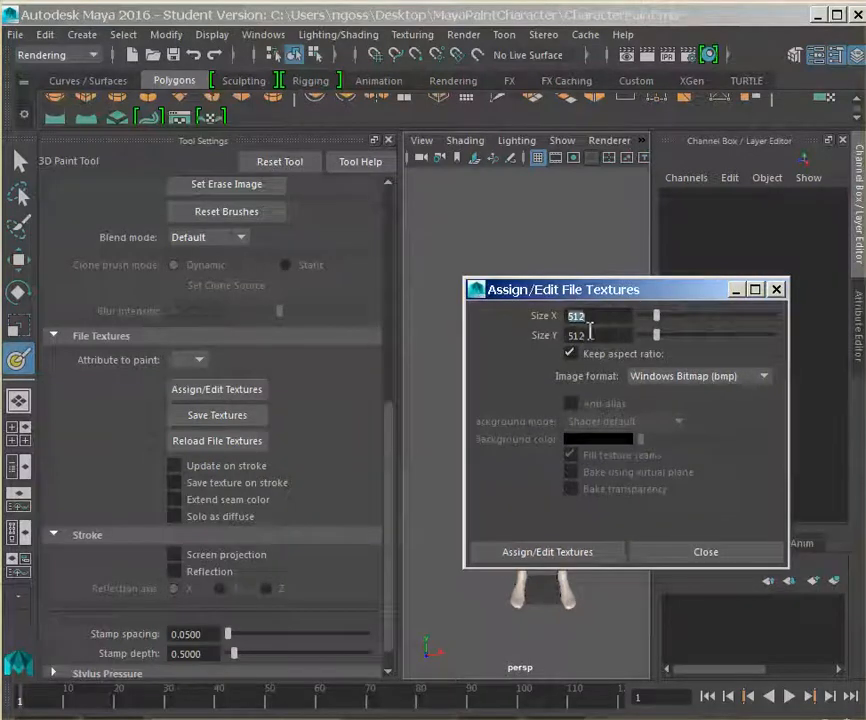
double_click(588, 335)
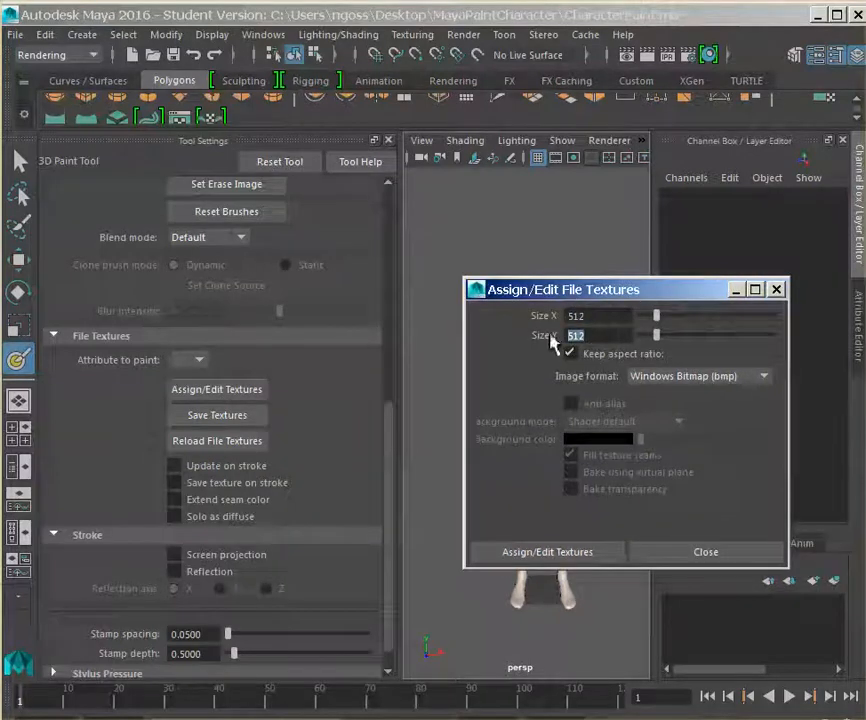
left_click(764, 380)
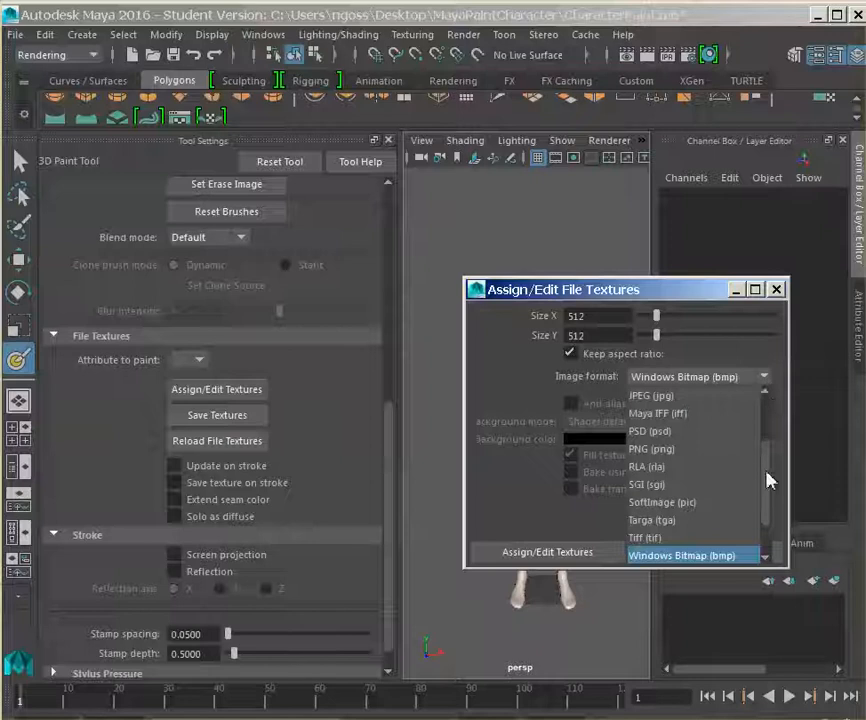
scroll(768, 460, "up", 2)
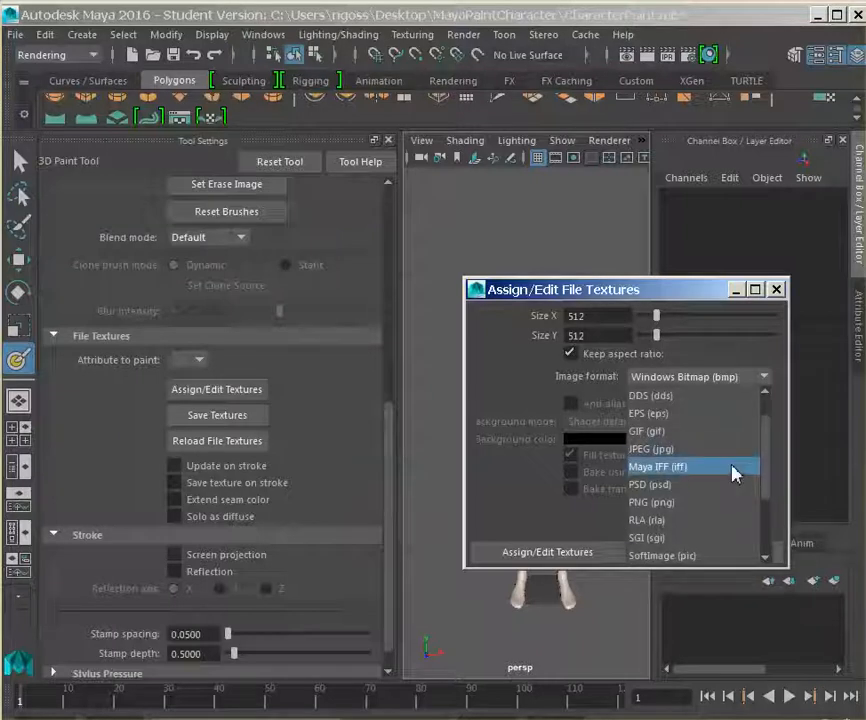
scroll(765, 475, "down", 3)
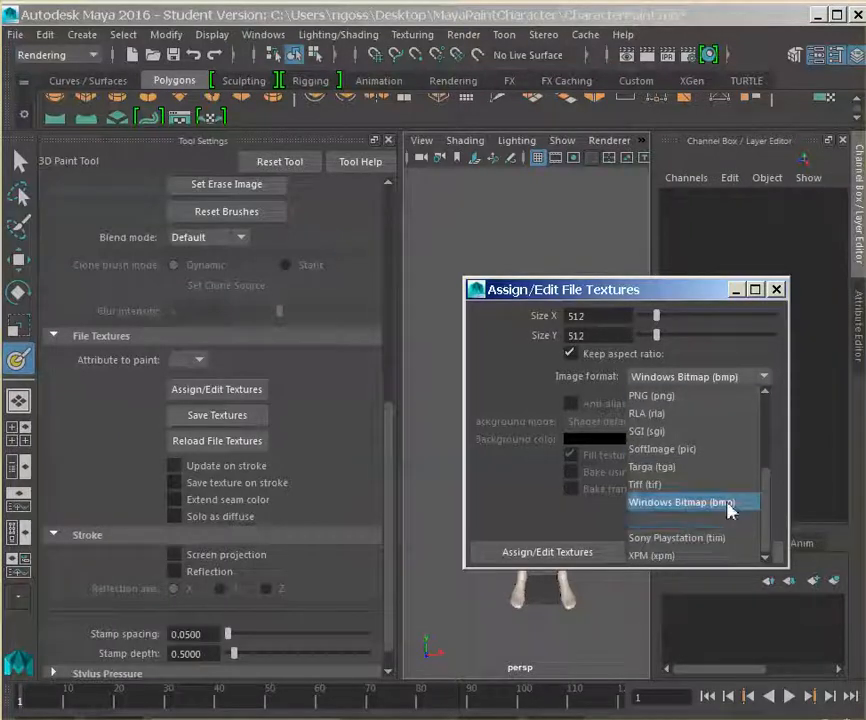
left_click(728, 508)
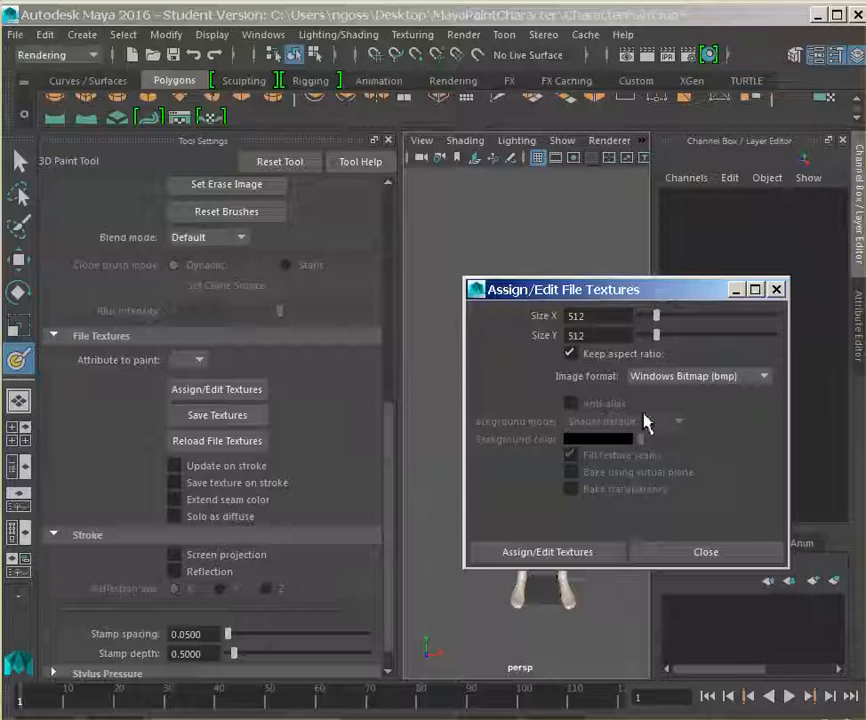
left_click(549, 552)
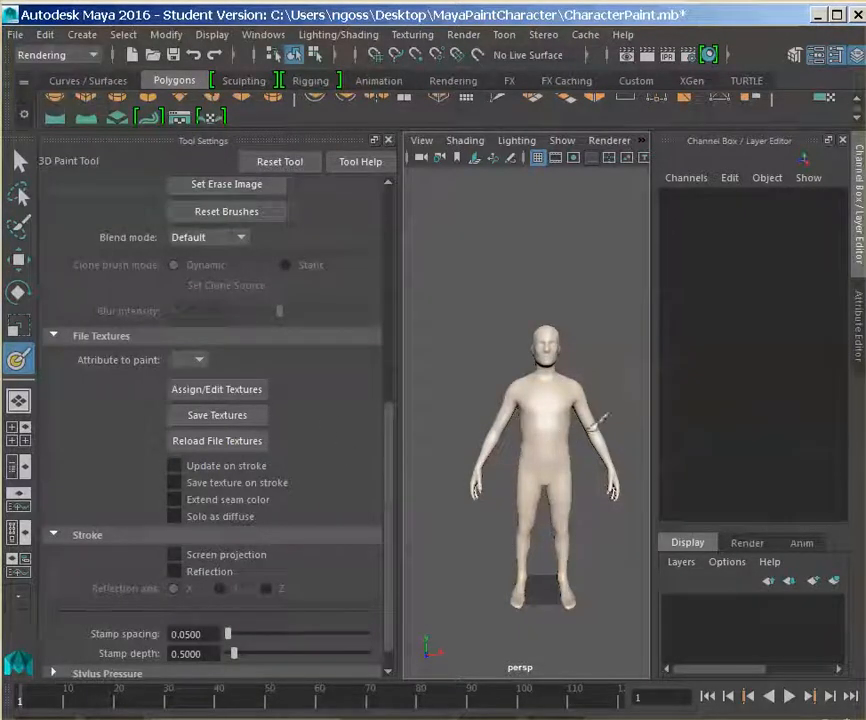
Collapse the brush Color settings, try the soft Artisan brush profile, and switch back to the Gaussian profile.
mouse_move(385, 513)
left_mouse_down()
mouse_move(396, 516)
mouse_move(405, 229)
left_mouse_up()
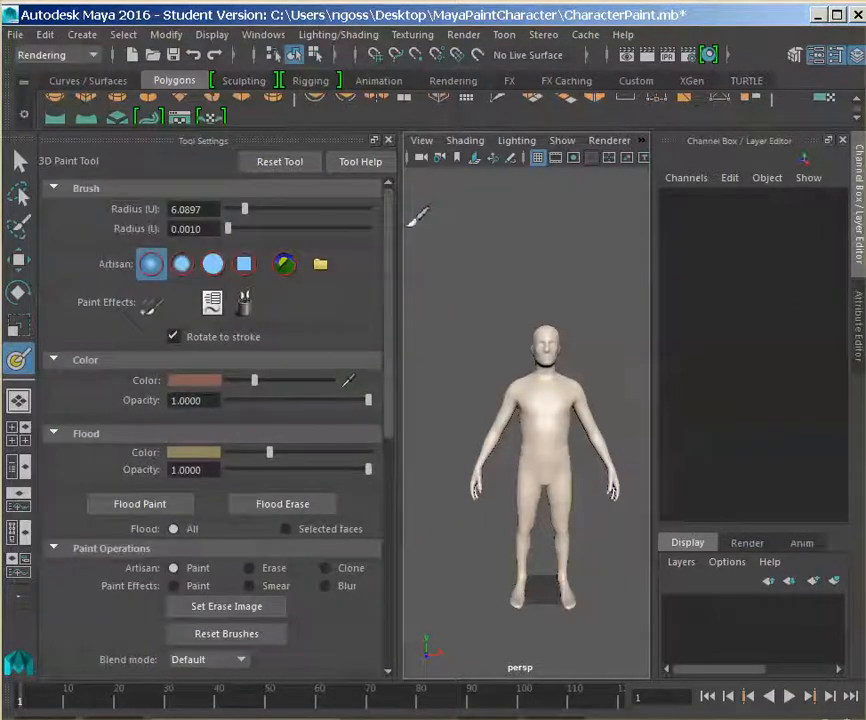
left_click(54, 359)
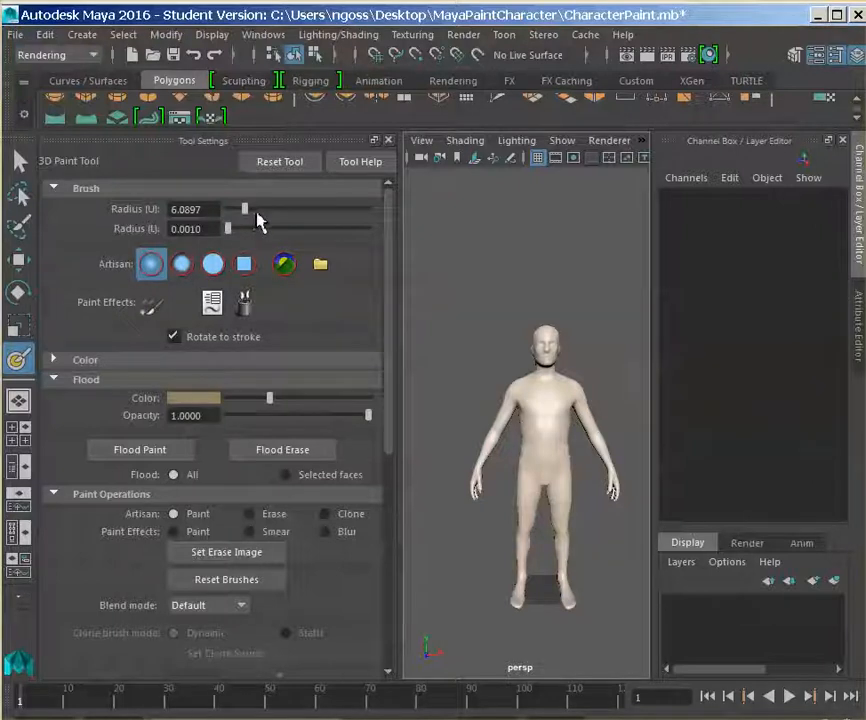
scroll(560, 416, "up", 5)
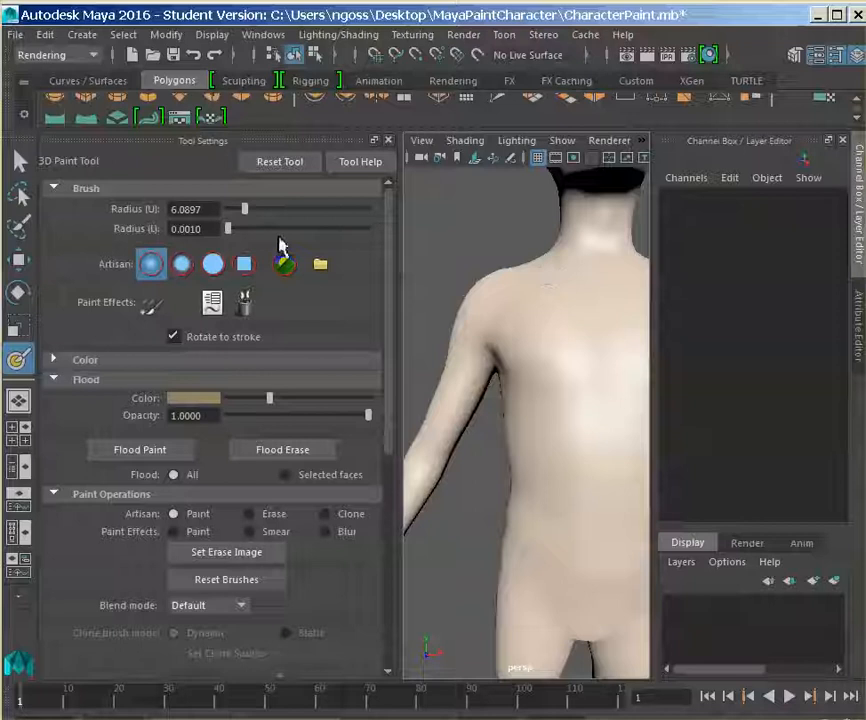
left_click(183, 265)
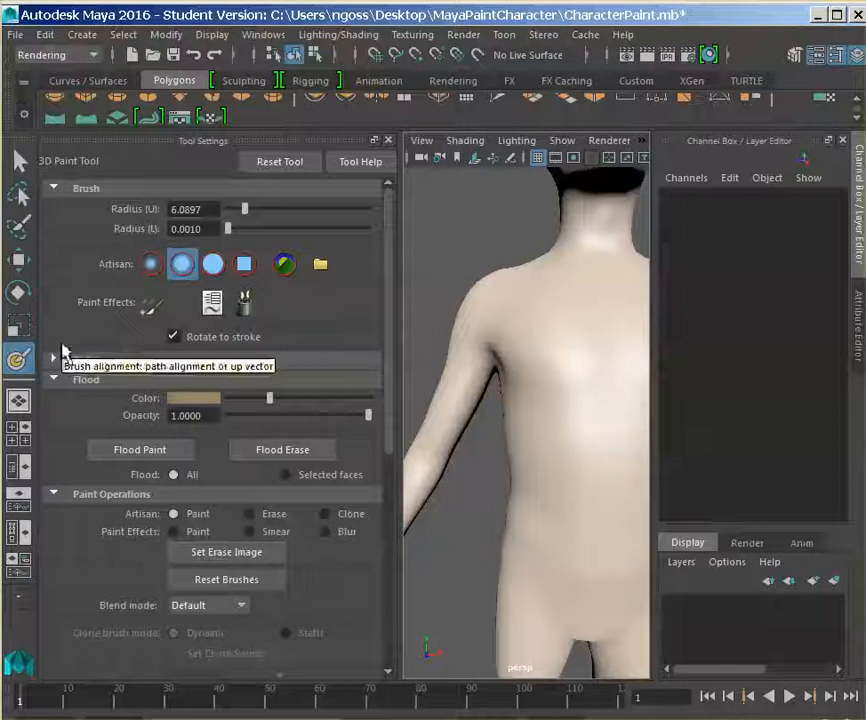
left_click(150, 264)
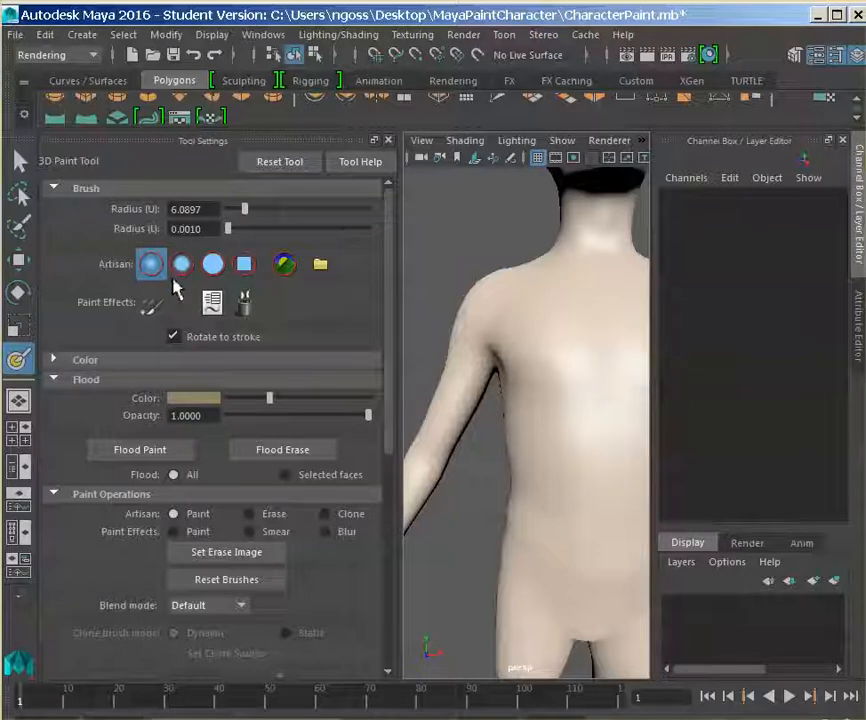
Select the human body with the Select Tool and reactivate the 3D Paint Tool.
scroll(200, 500, "down", 3)
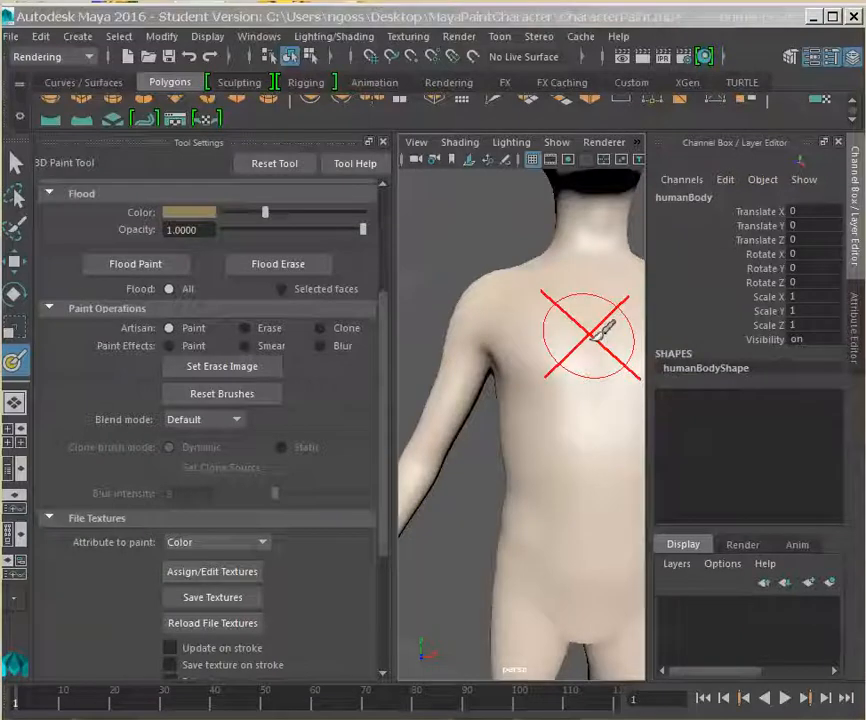
left_click(15, 164)
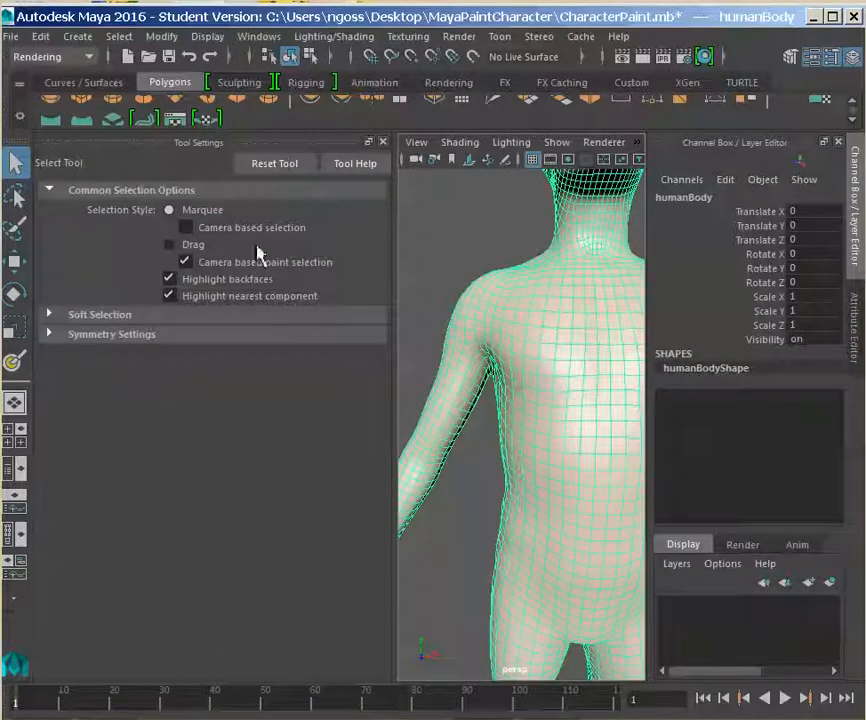
left_click(14, 364)
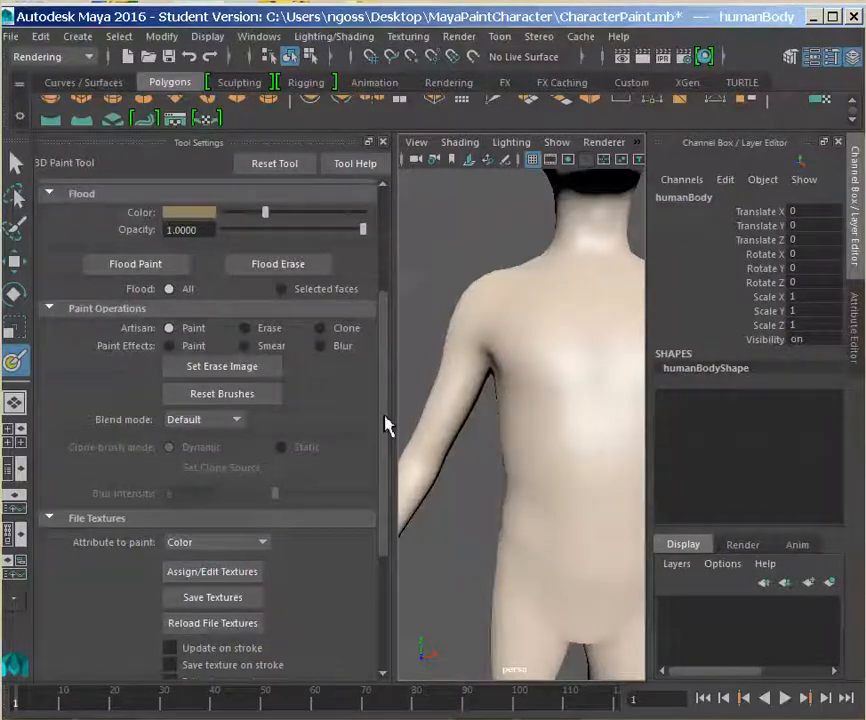
Assign a 512 by 512 Windows Bitmap (bmp) file texture to the selected body's Color attribute.
mouse_move(387, 424)
left_mouse_down()
mouse_move(387, 476)
mouse_move(370, 528)
left_mouse_up()
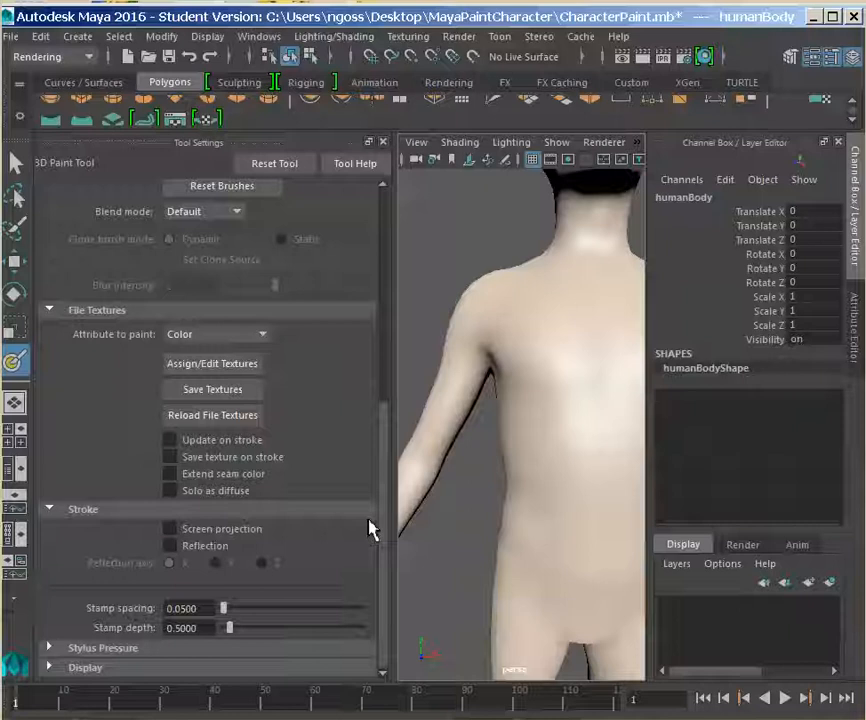
left_click(213, 368)
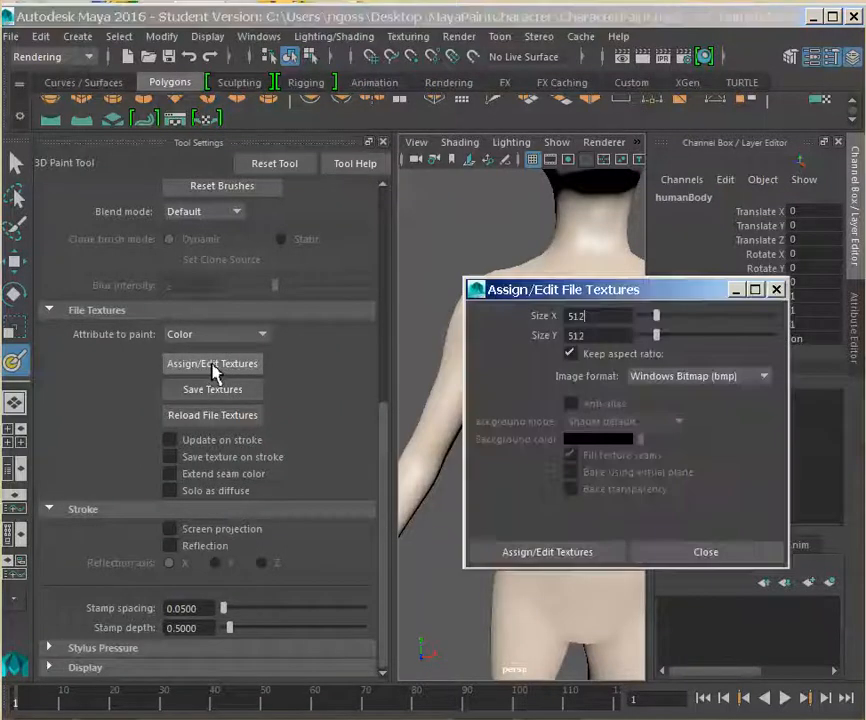
left_click(550, 556)
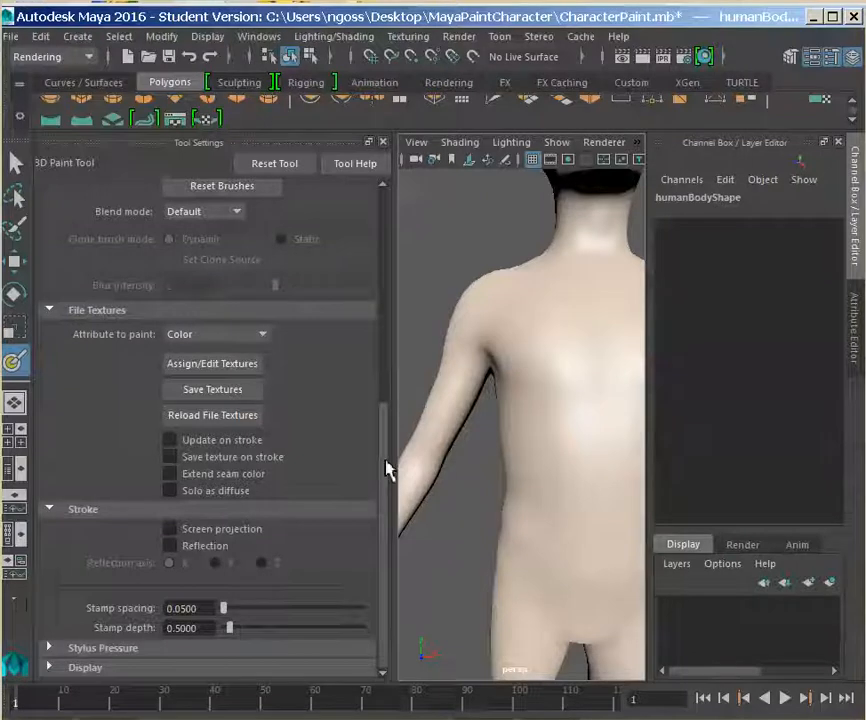
Review the paintable attributes in the file texture settings and choose Color as the attribute to paint.
scroll(386, 428, "up", 3)
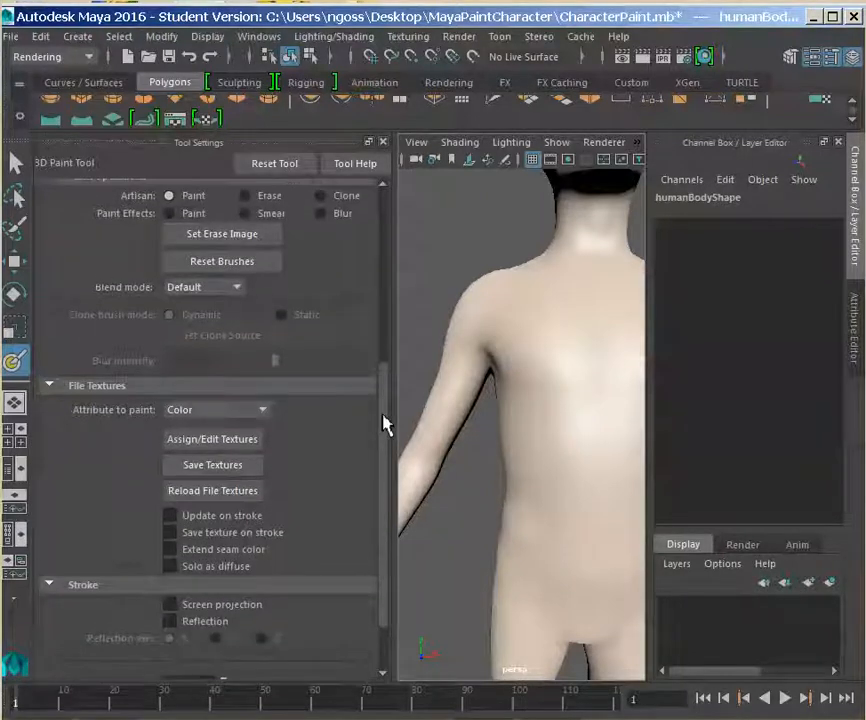
left_click(266, 412)
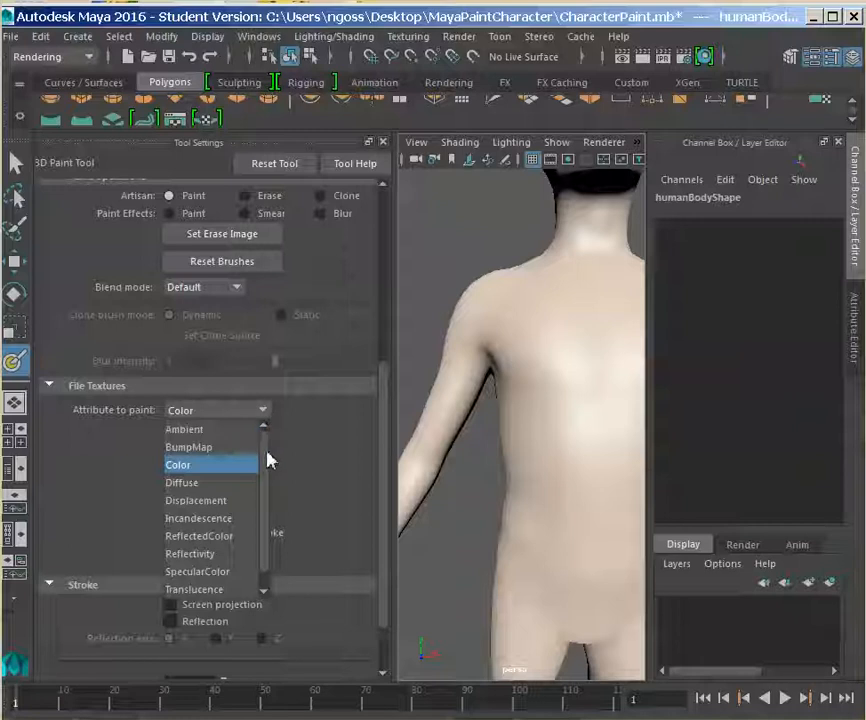
left_click(216, 466)
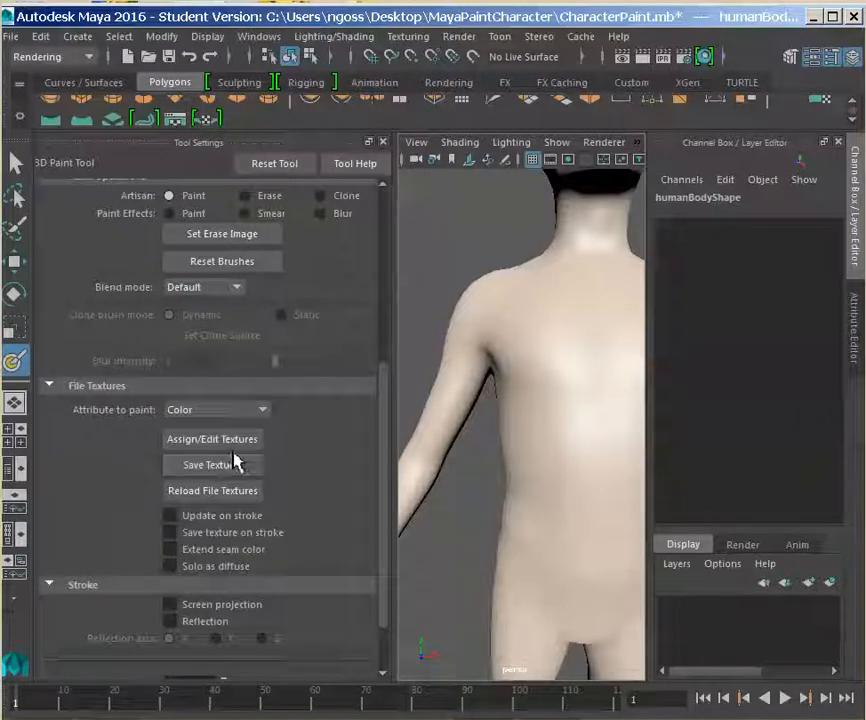